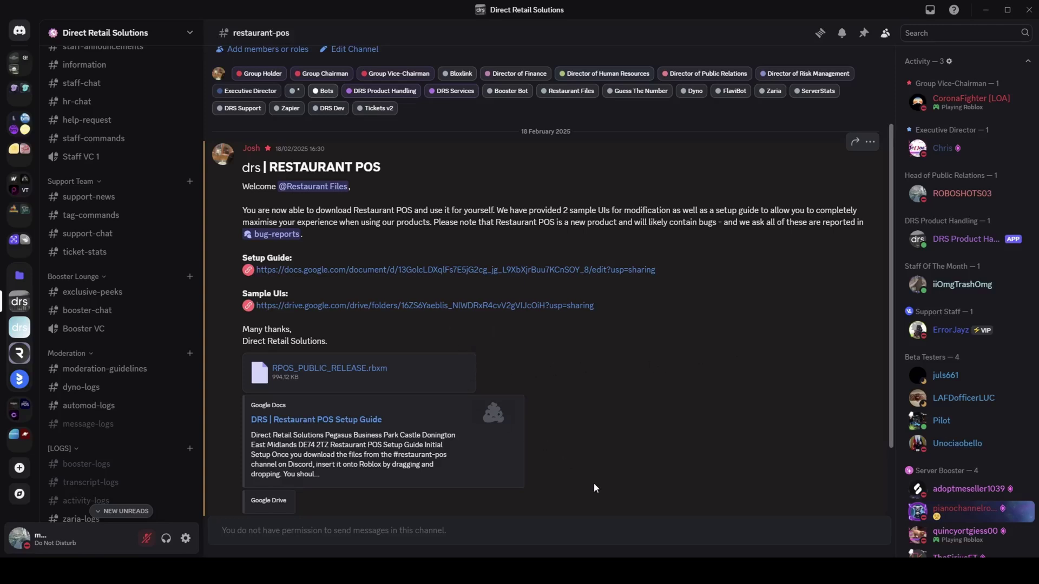
Step: In the DRS Tutorials place, insert the Restaurant POS .rbxm model from the DRS tutorials folder into Workspace
click(616, 571)
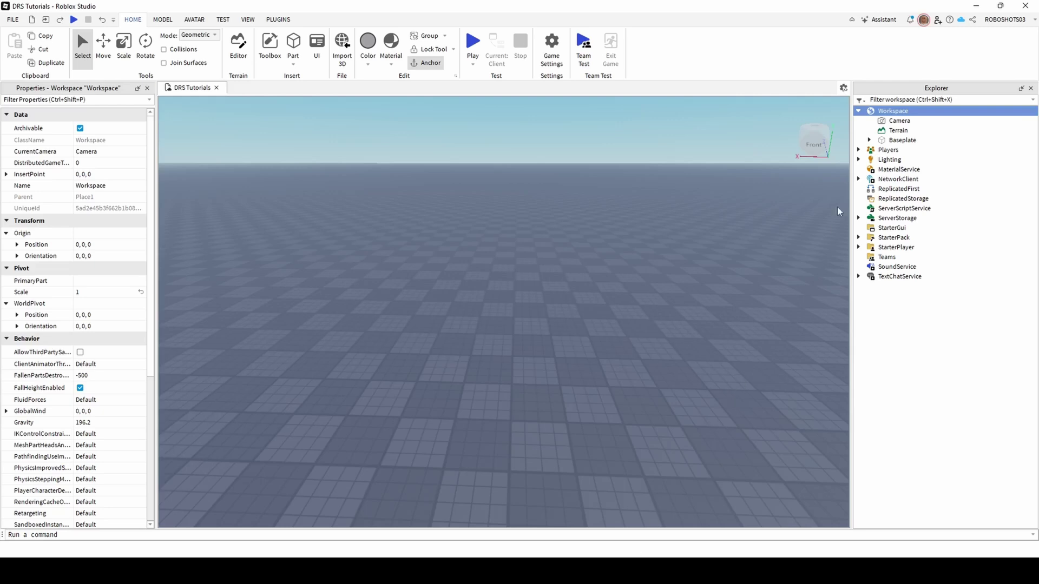
right_click(883, 114)
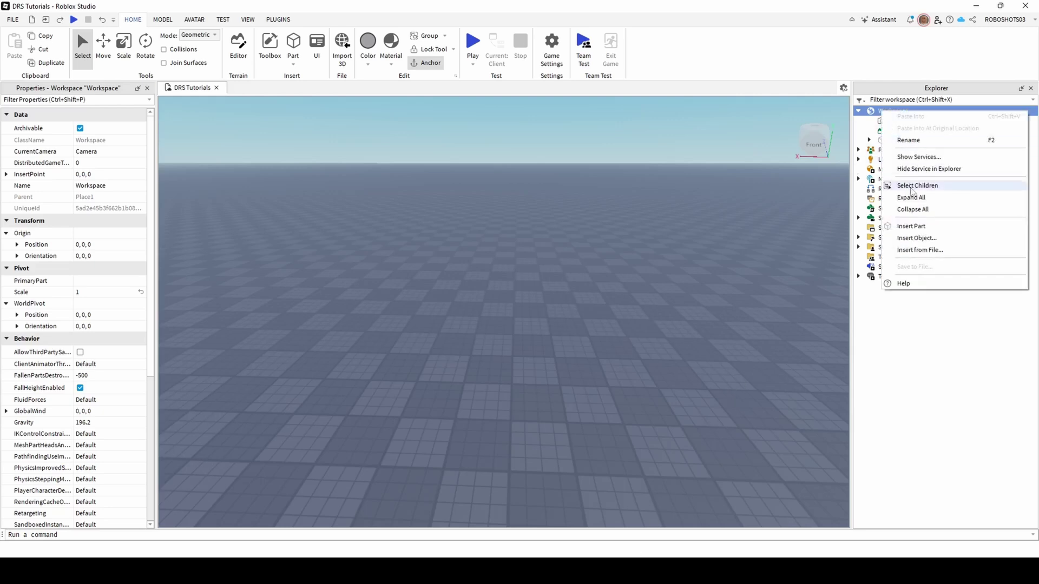
click(919, 251)
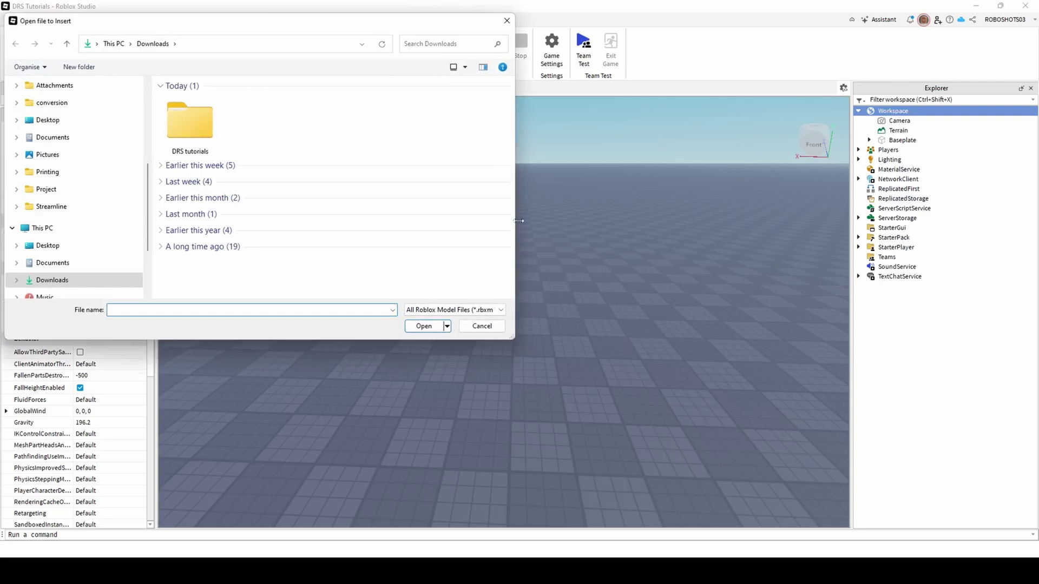
double_click(190, 132)
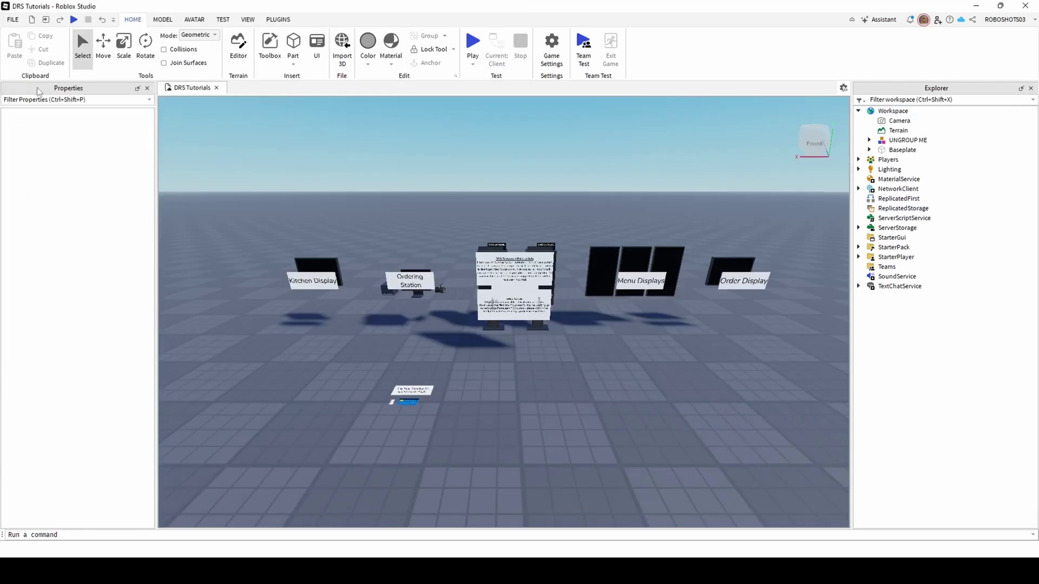
Step: Publish the place to Roblox, then confirm Allow HTTP Requests is on in Game Settings Security
click(14, 25)
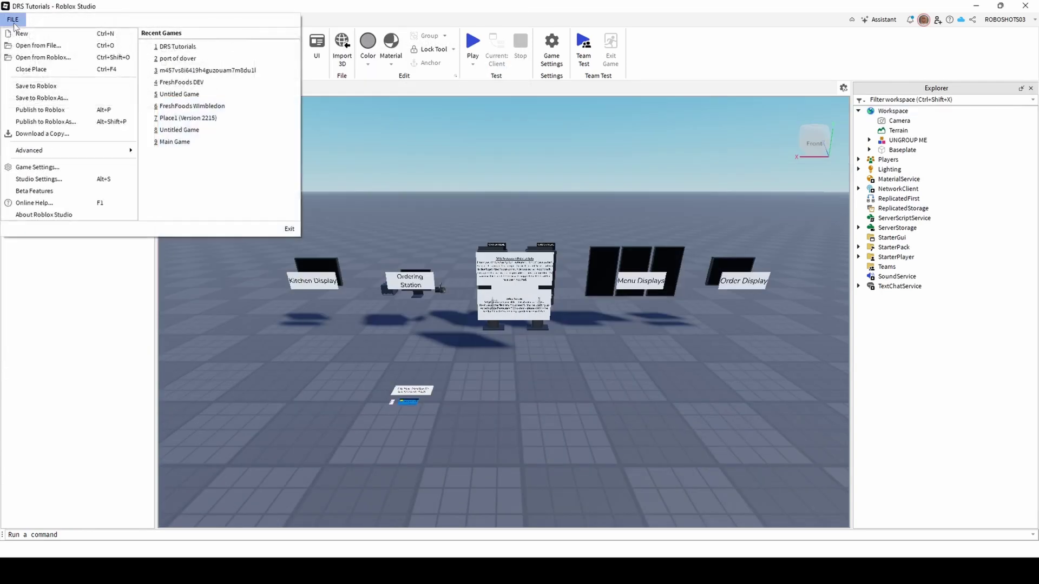
click(31, 113)
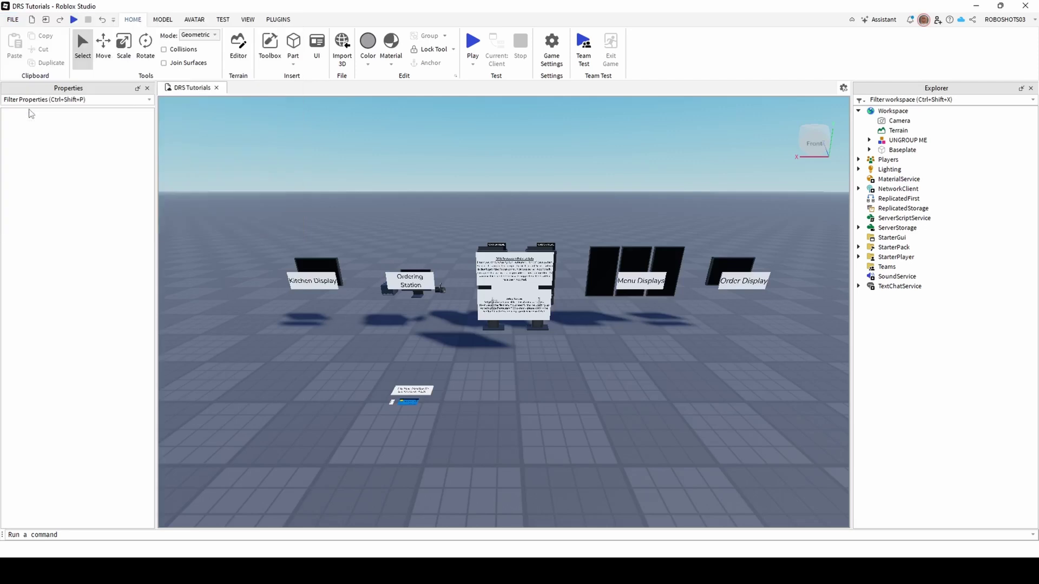
click(544, 48)
click(323, 237)
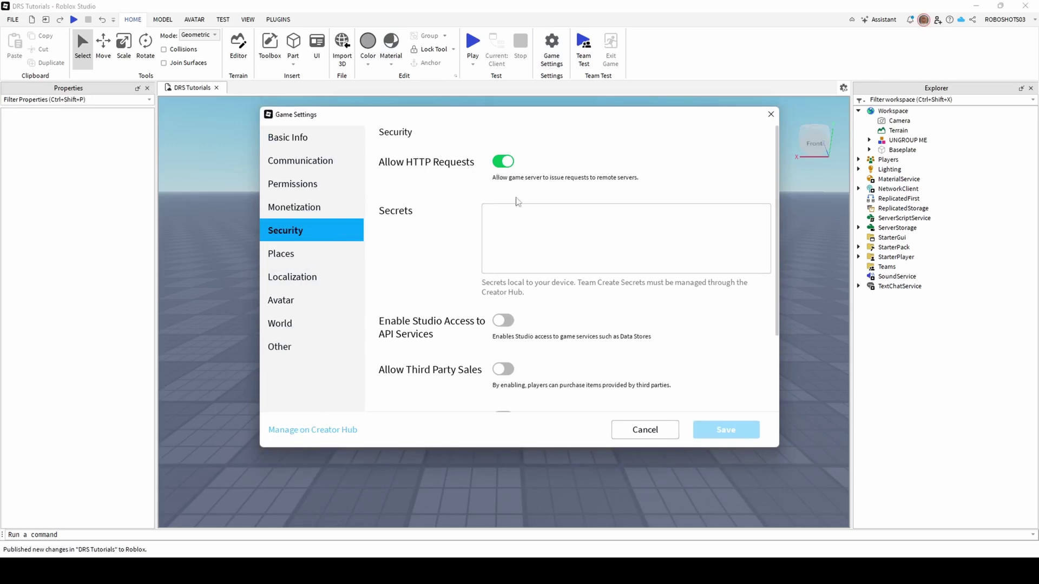
click(645, 429)
Step: Ungroup the UNGROUP ME model with Ctrl+U and expand DRS | Restaurant POS System's Configuration folder
click(908, 141)
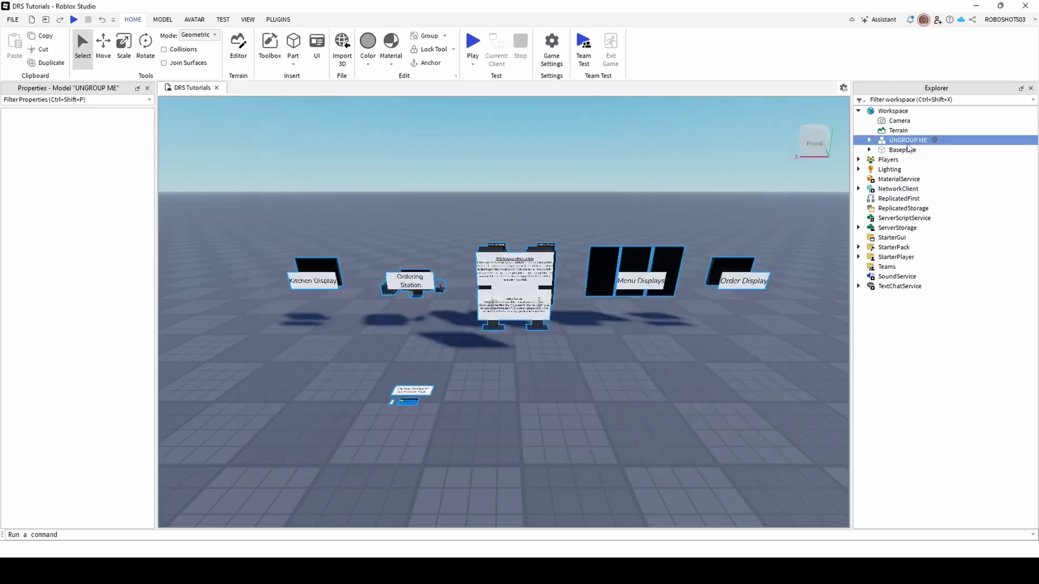
key(ctrl+u)
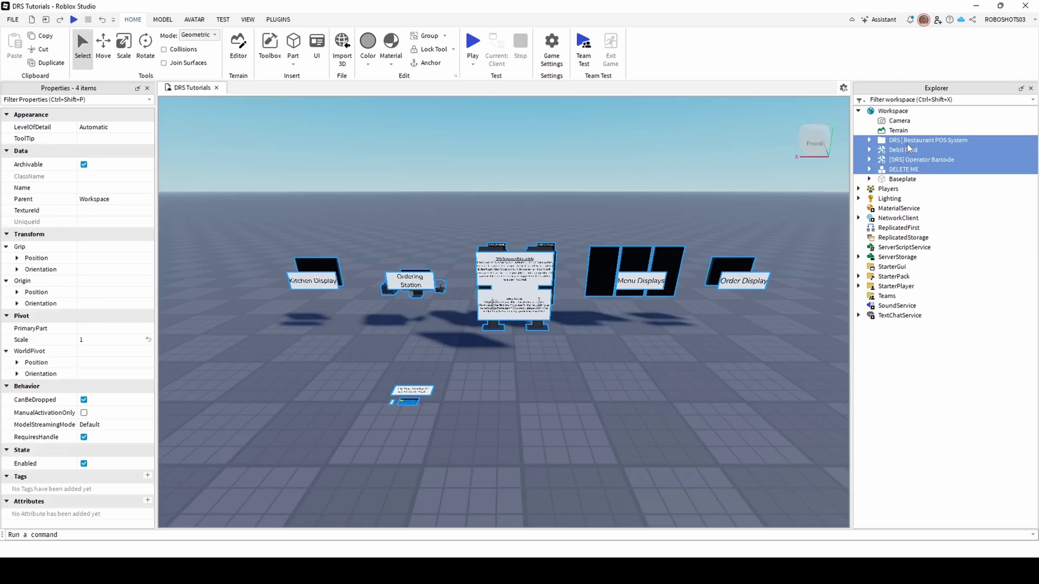
click(777, 343)
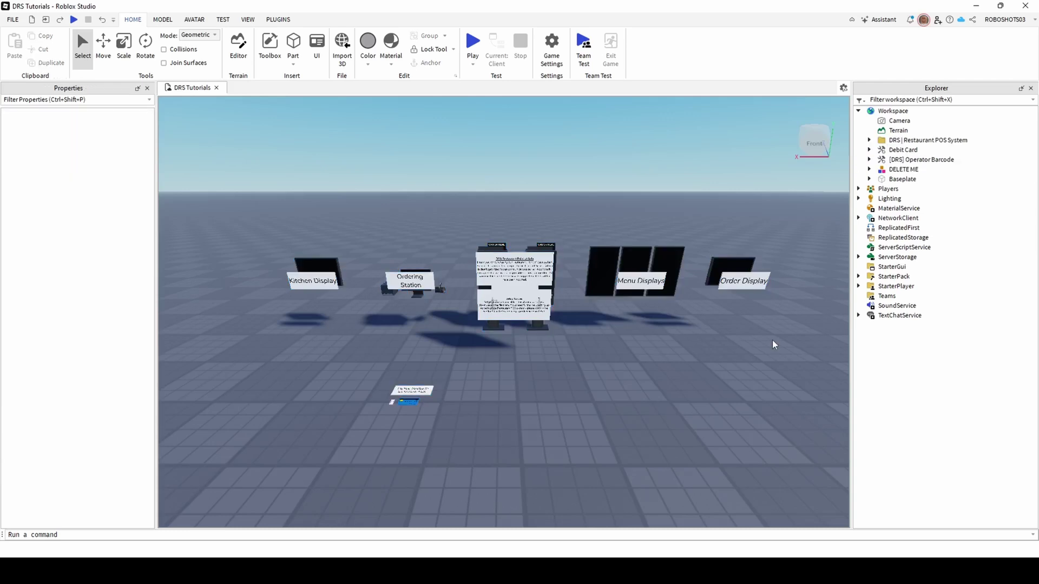
click(869, 141)
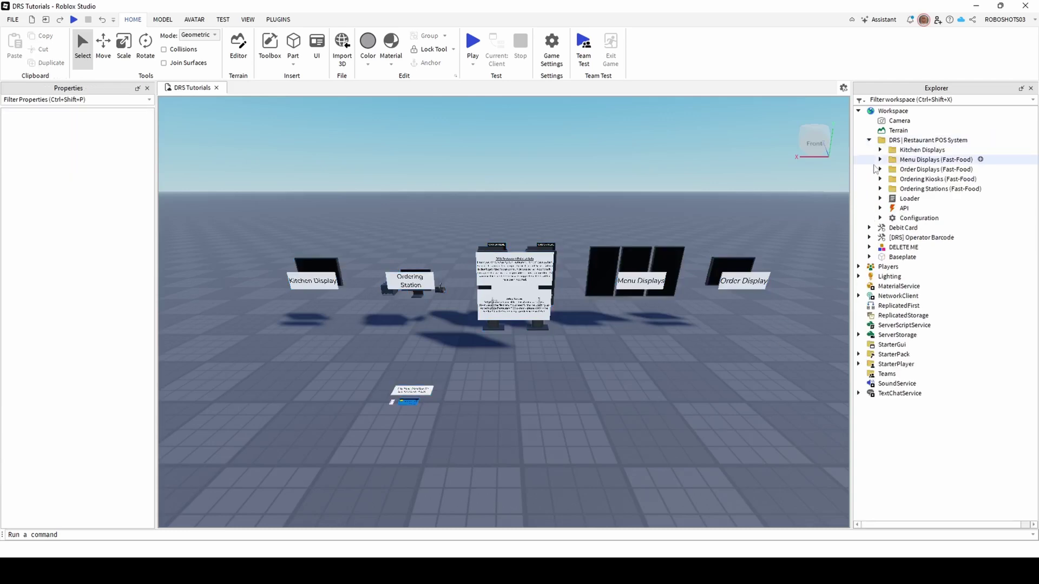
click(880, 218)
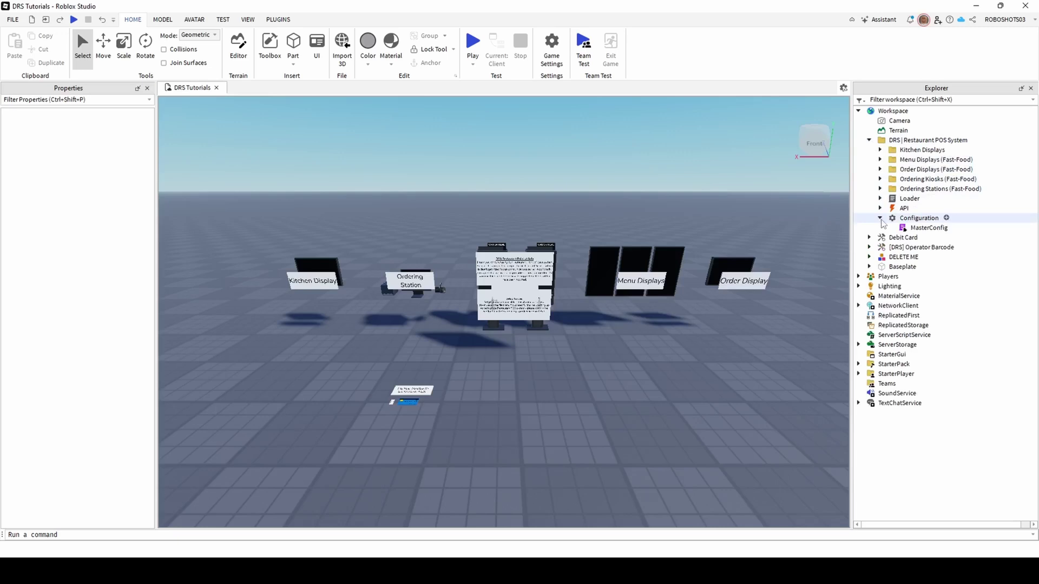
double_click(928, 228)
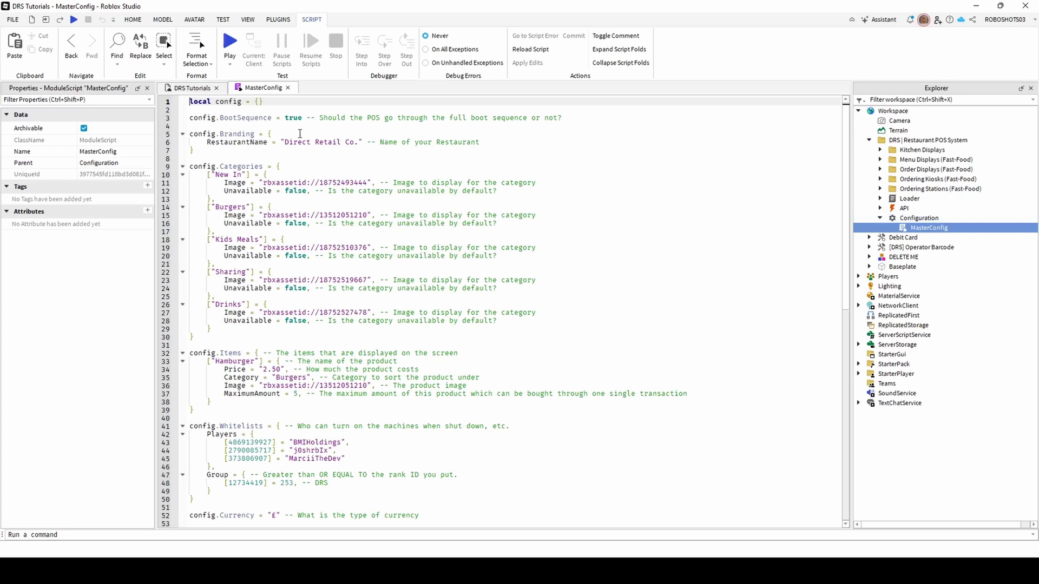
drag(285, 117, 302, 117)
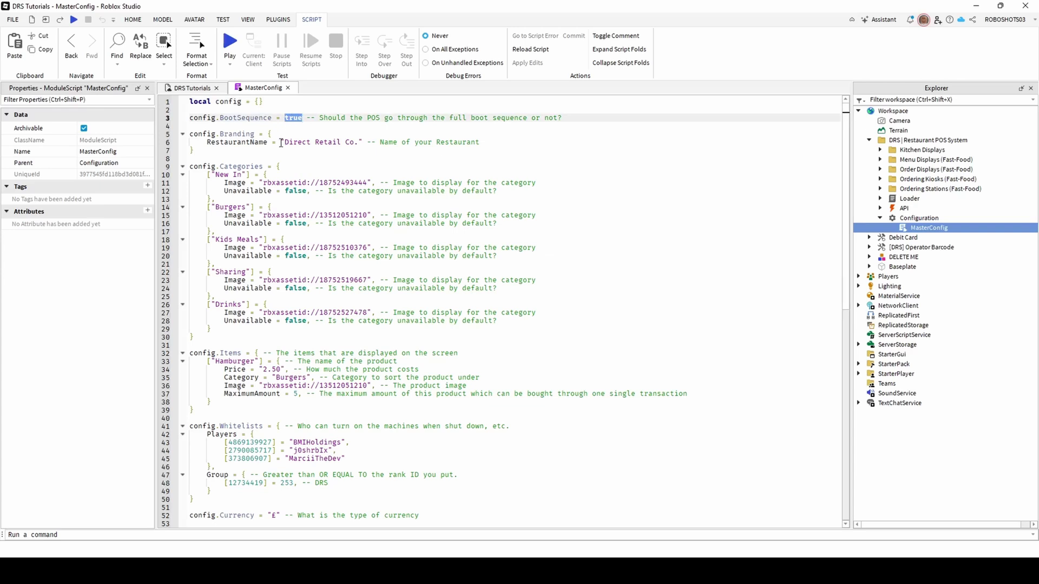
drag(280, 142, 358, 142)
click(400, 160)
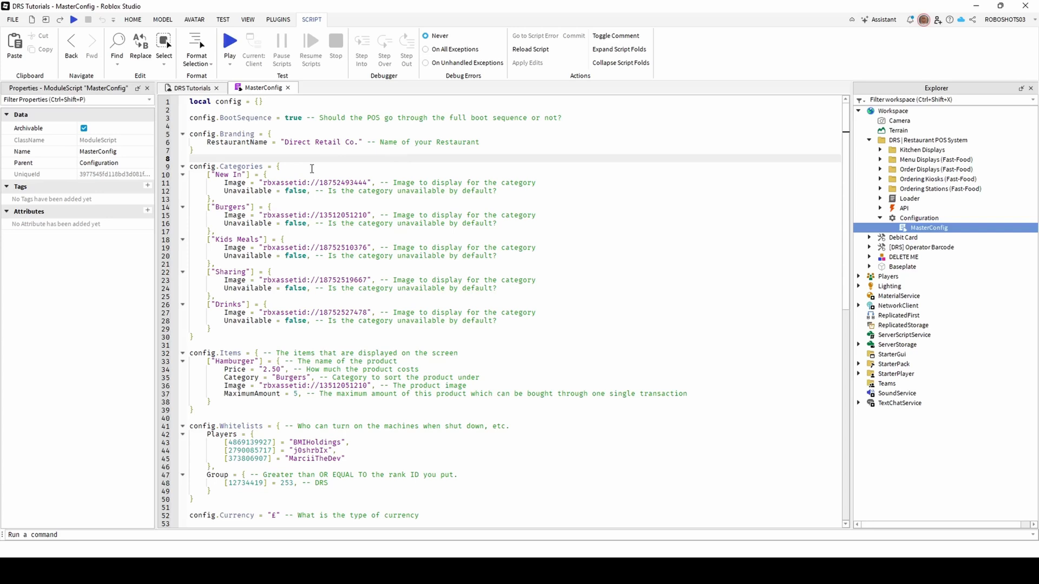
drag(216, 174, 251, 174)
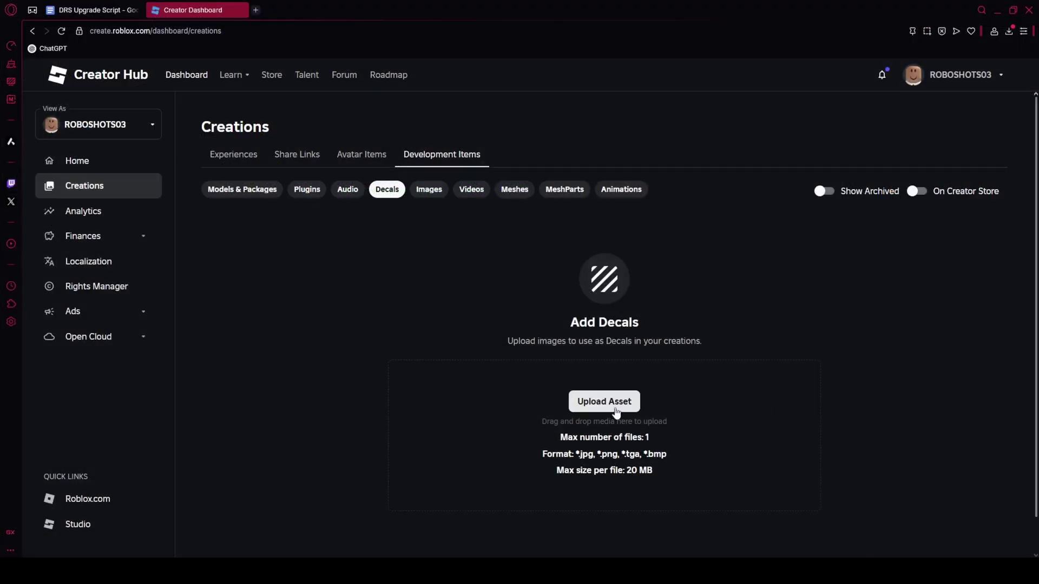
Step: Upload the drs image as a new decal on Creator Hub
click(608, 407)
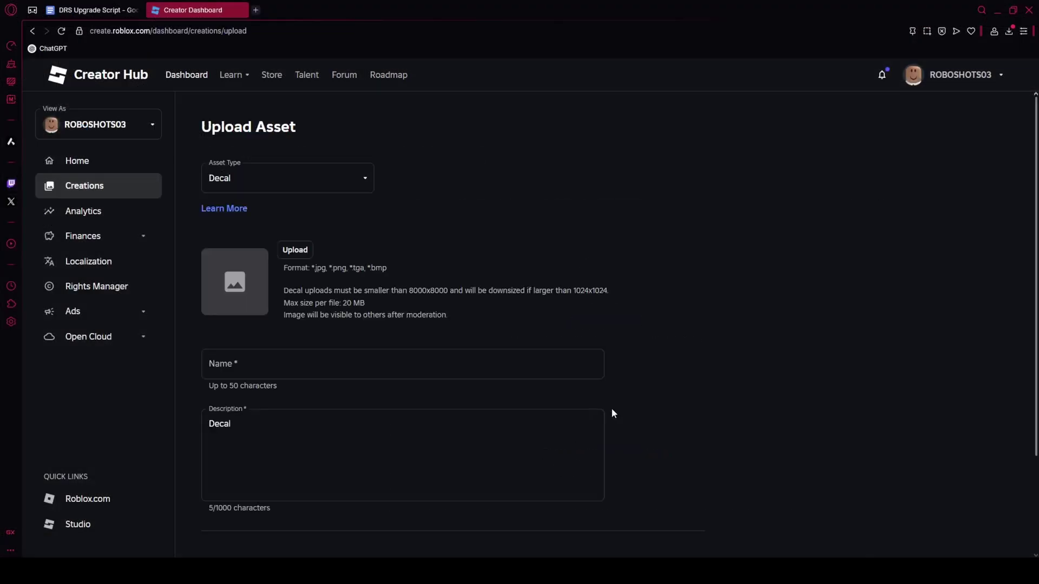
click(292, 253)
double_click(340, 320)
scroll(320, 388, down, 3)
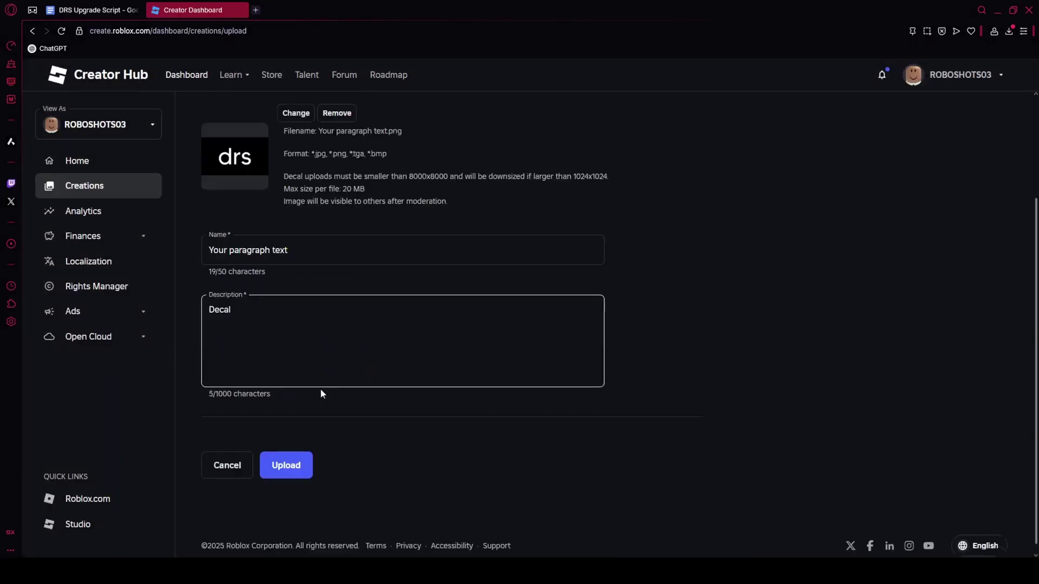
click(286, 461)
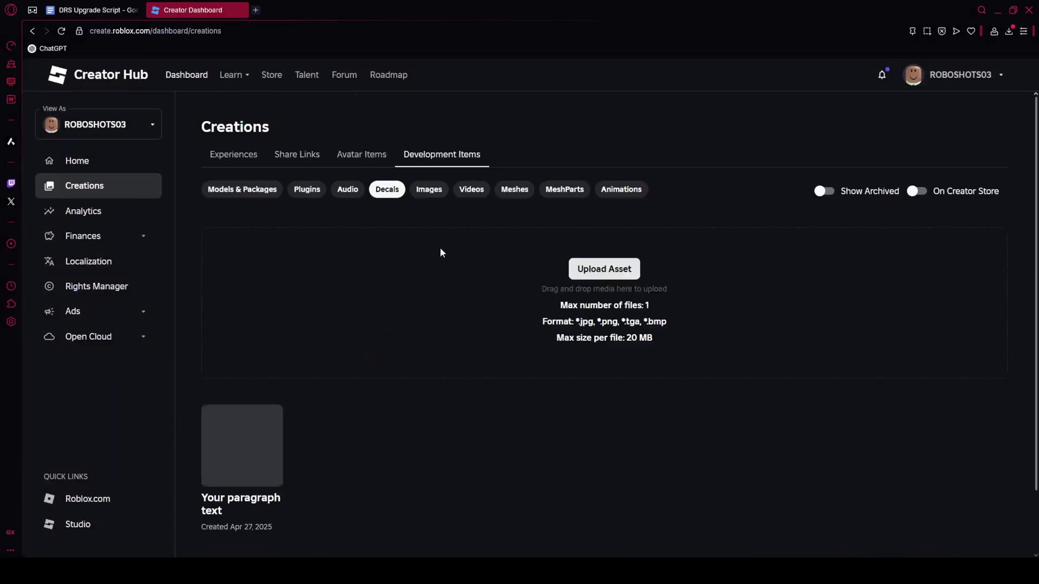
Step: Paste the drs decal's asset ID over the OUR MENU slide's old image ID on line 10
click(436, 193)
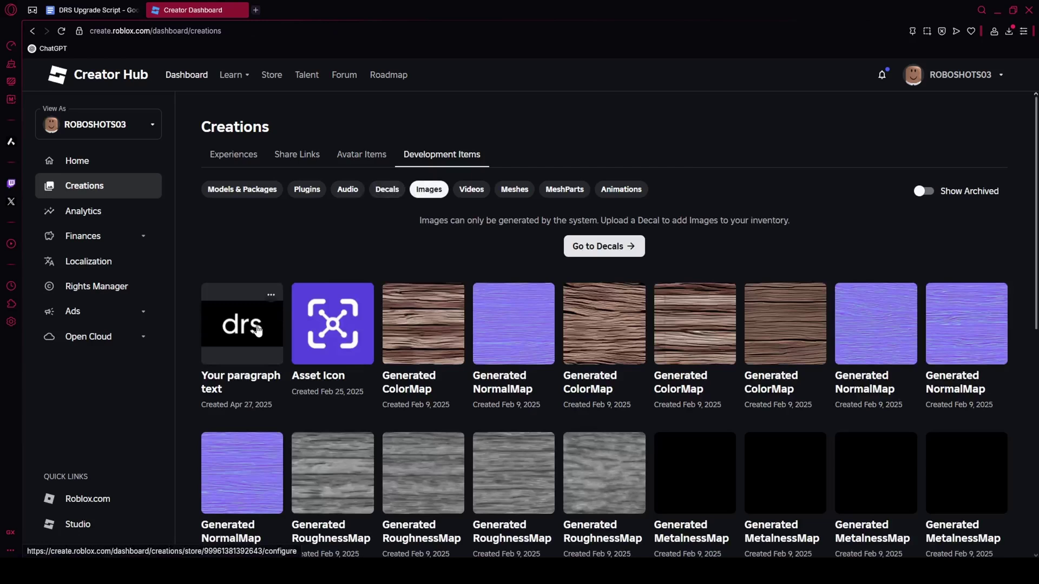
click(258, 331)
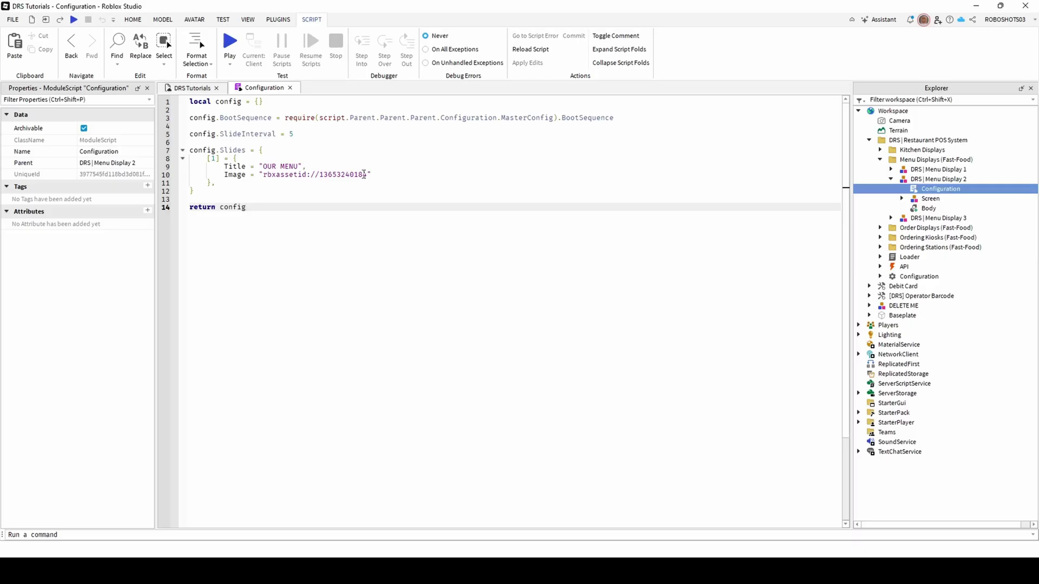
double_click(335, 174)
key(ctrl+v)
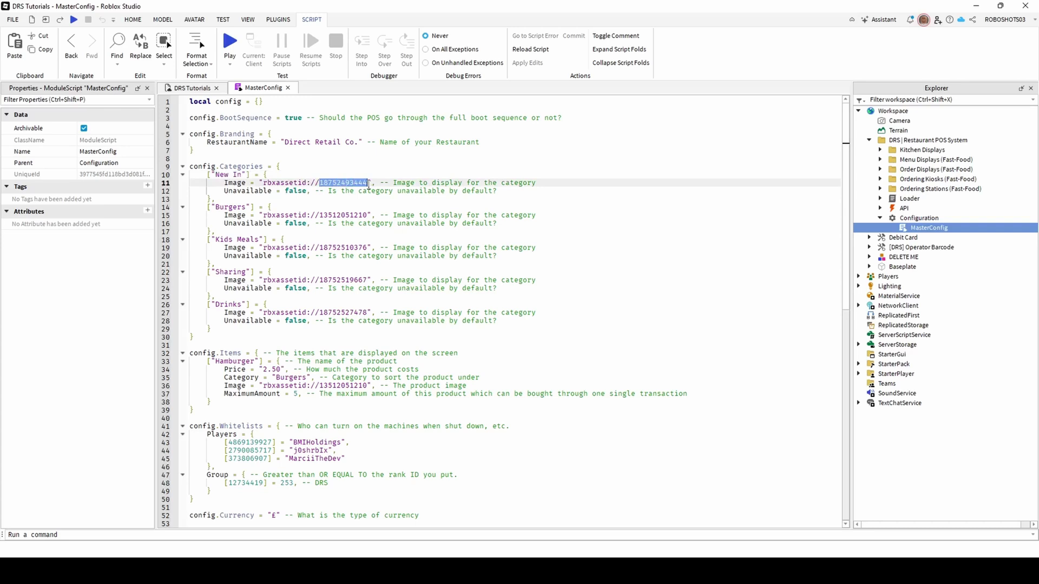
Step: Review MasterConfig's category image IDs and the Hamburger item's name and image asset ID
scroll(656, 421, down, 3)
click(656, 421)
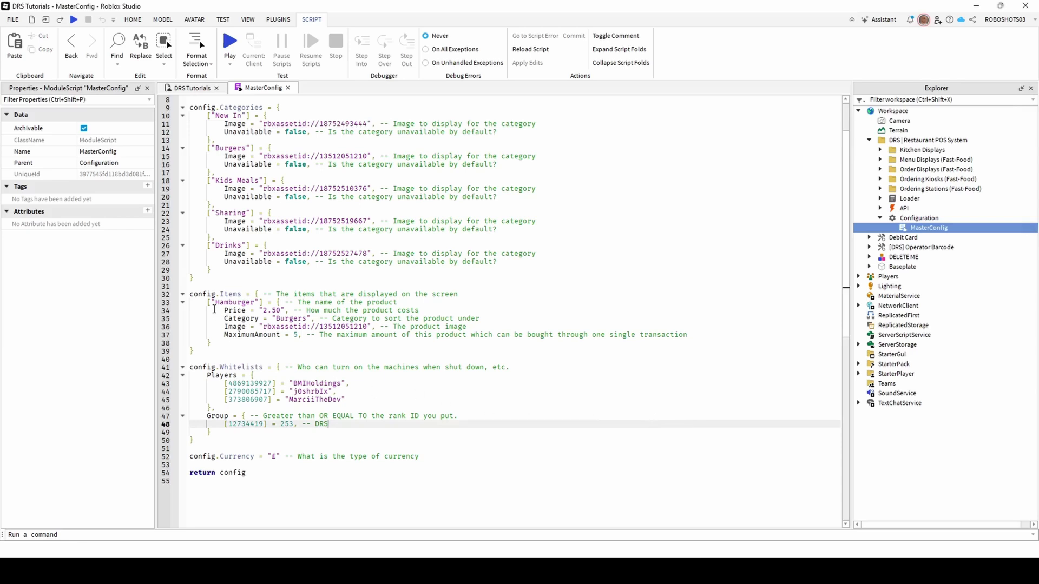
drag(207, 302, 264, 302)
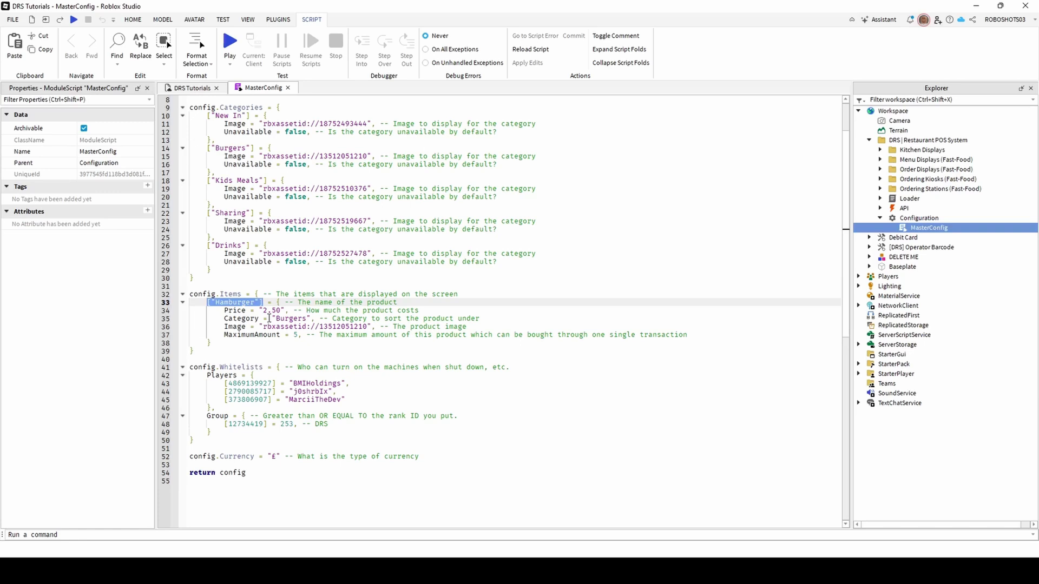
drag(319, 326, 367, 323)
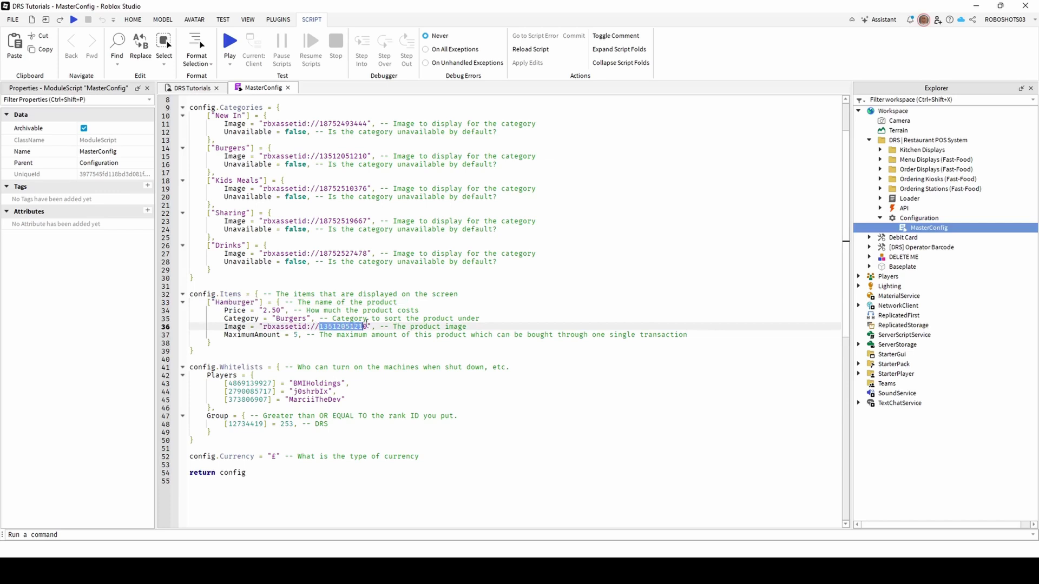
scroll(521, 420, down, 2)
click(522, 420)
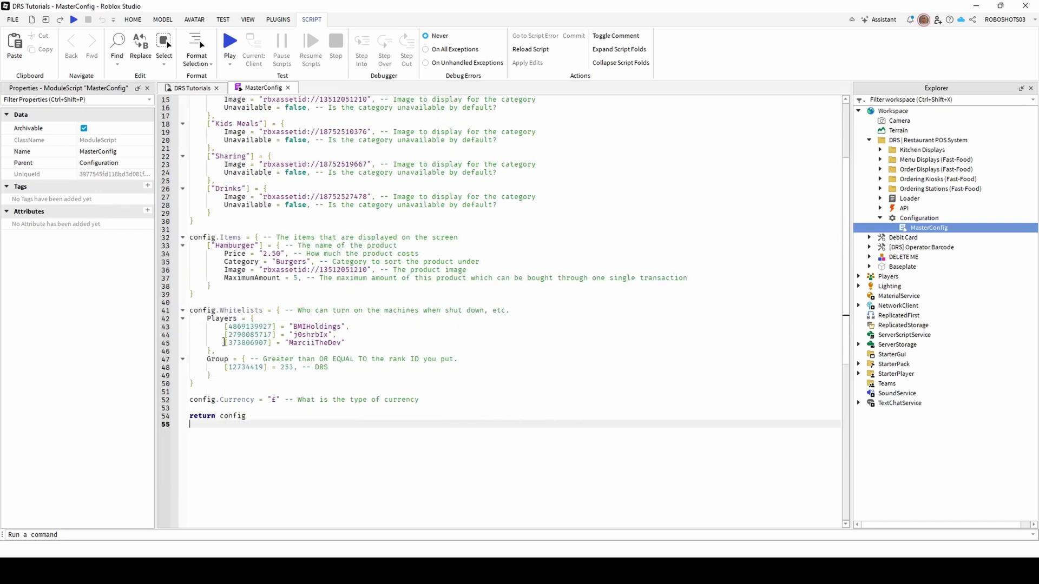
drag(227, 327, 274, 326)
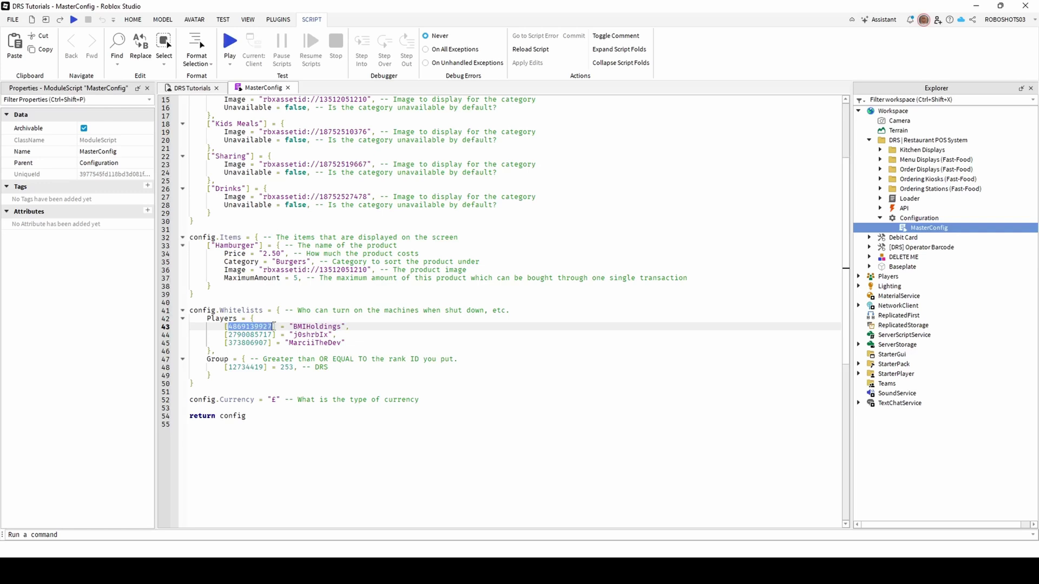
drag(228, 367, 268, 367)
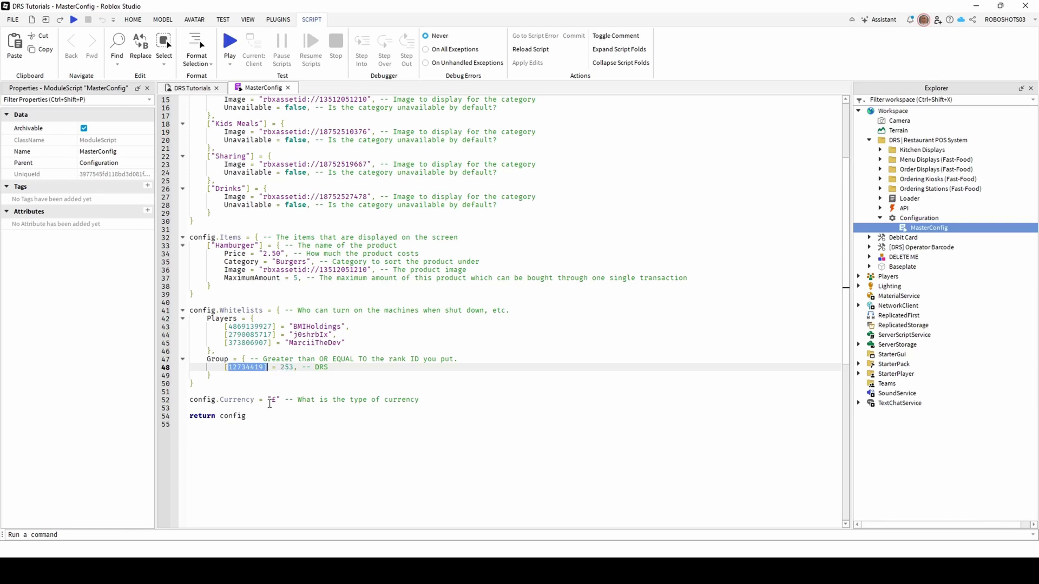
click(271, 401)
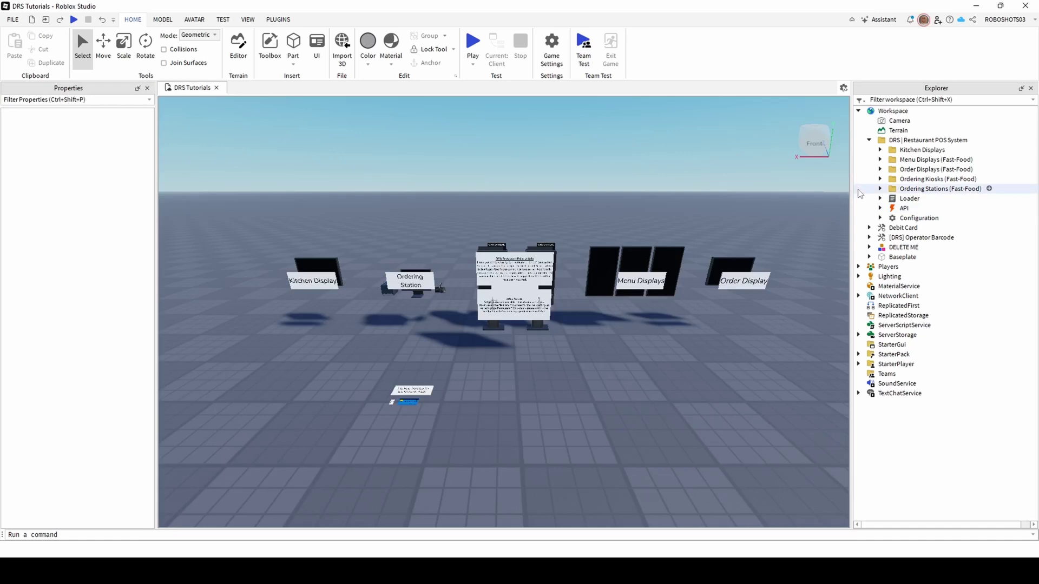
Step: Open the Configuration script of DRS | Menu Display 1 under Menu Displays (Fast-Food)
click(879, 160)
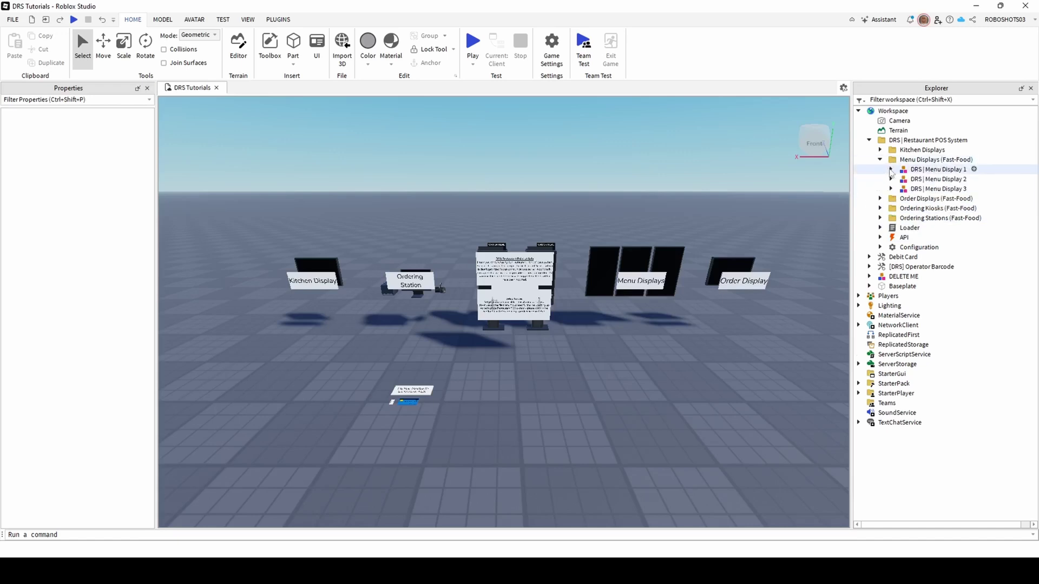
click(890, 170)
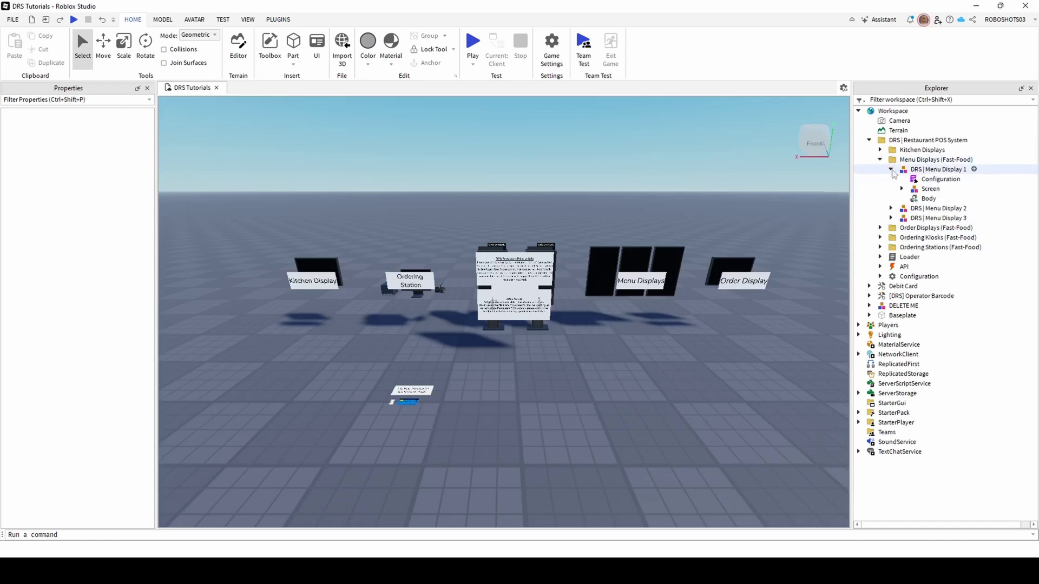
click(918, 179)
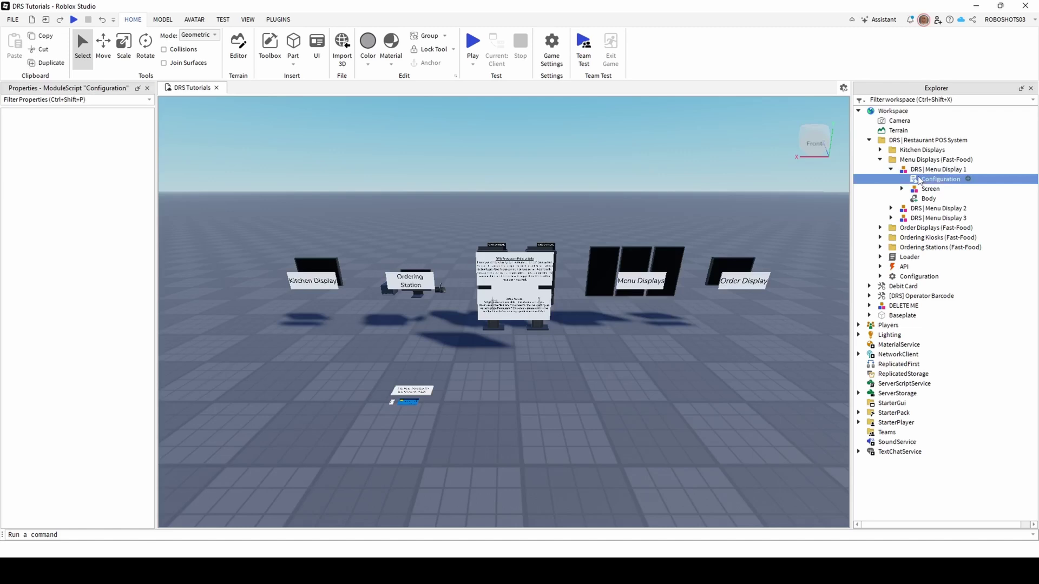
double_click(918, 179)
click(364, 269)
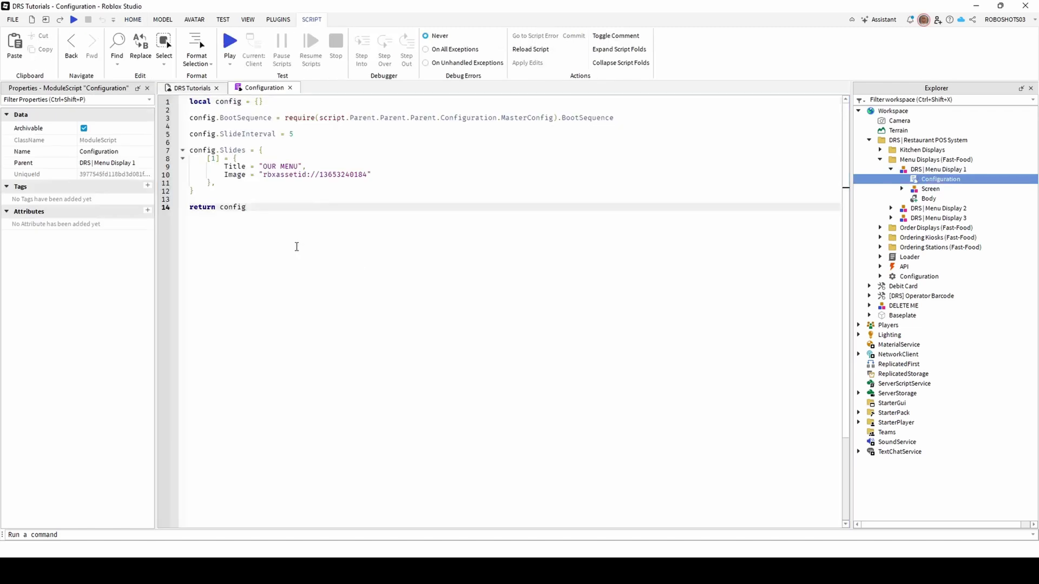
Step: Duplicate the OUR MENU slide block below the first and renumber the copy to [2]
drag(263, 166, 295, 165)
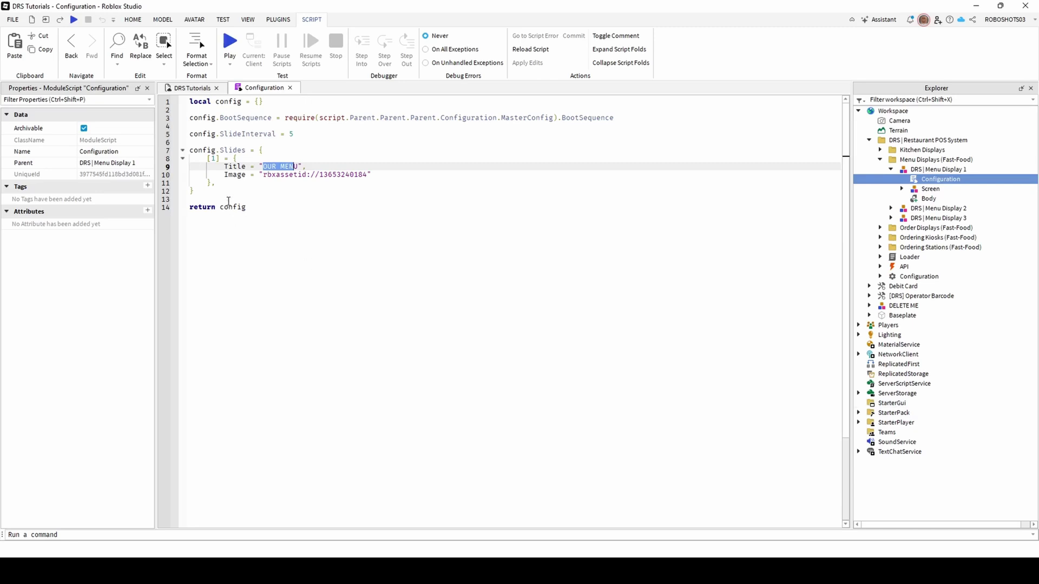
drag(222, 185, 208, 158)
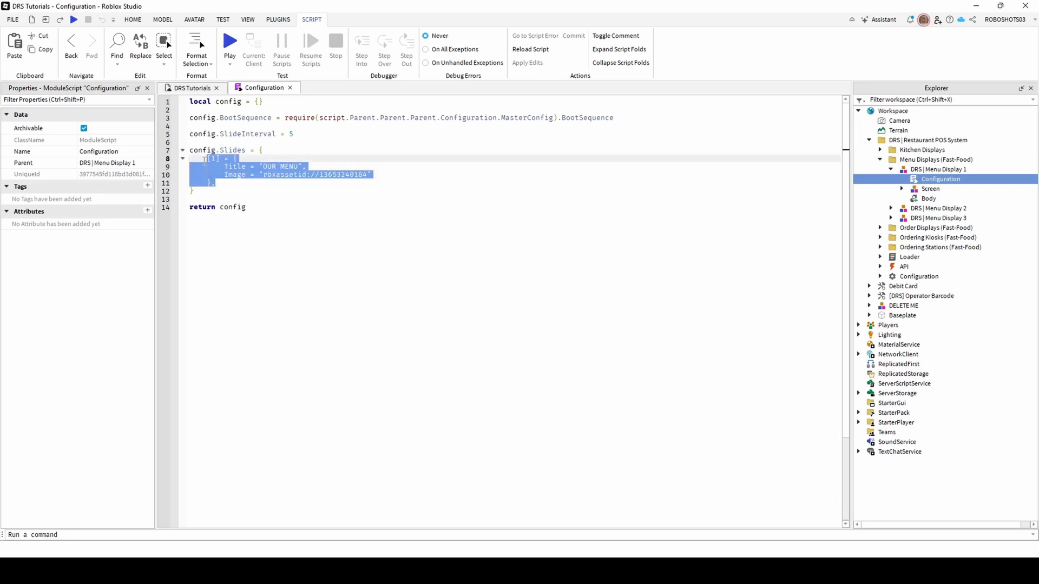
key(ctrl+c)
click(226, 182)
key(Return)
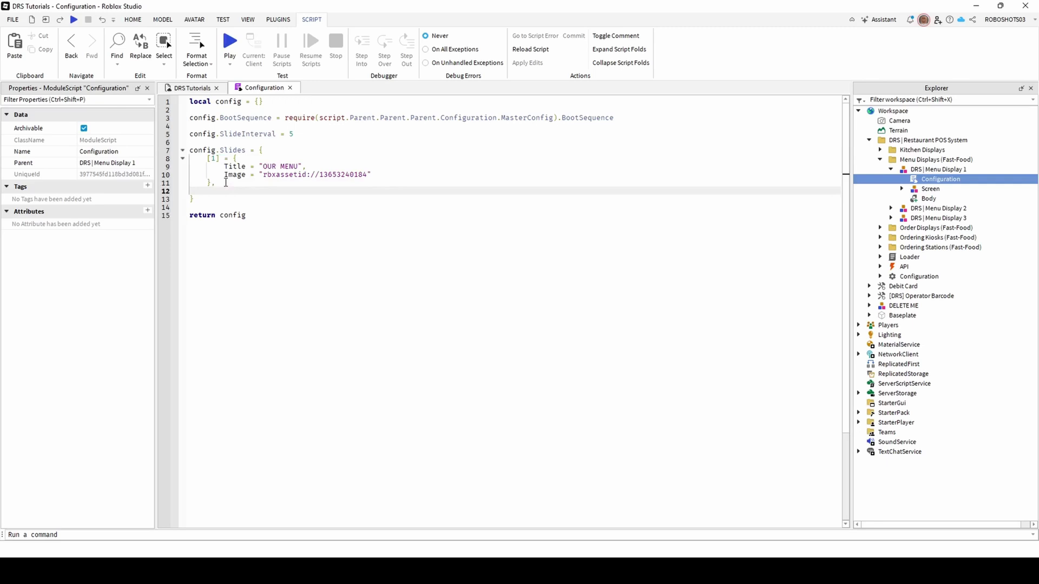
key(ctrl+v)
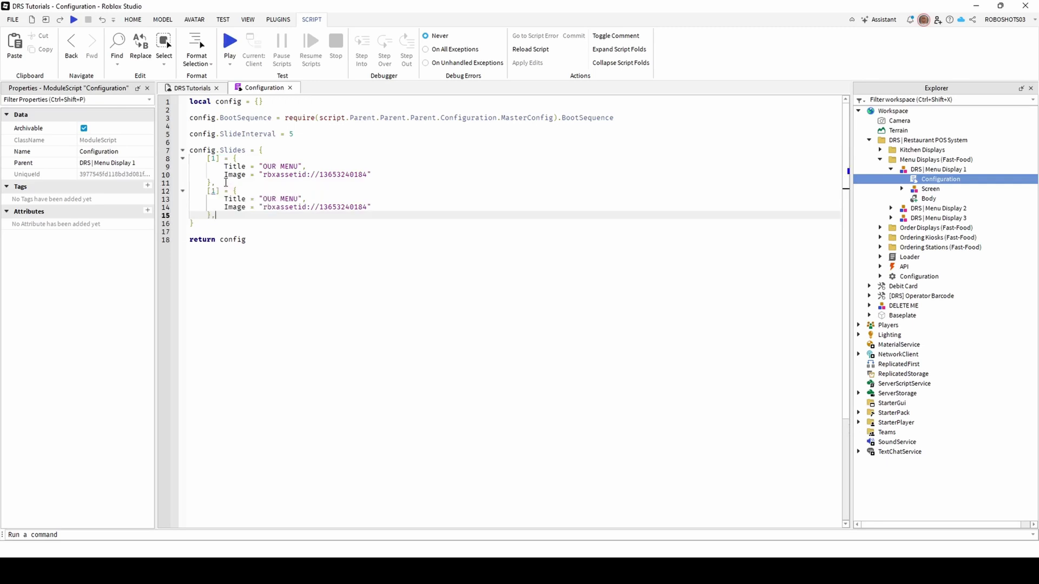
click(215, 189)
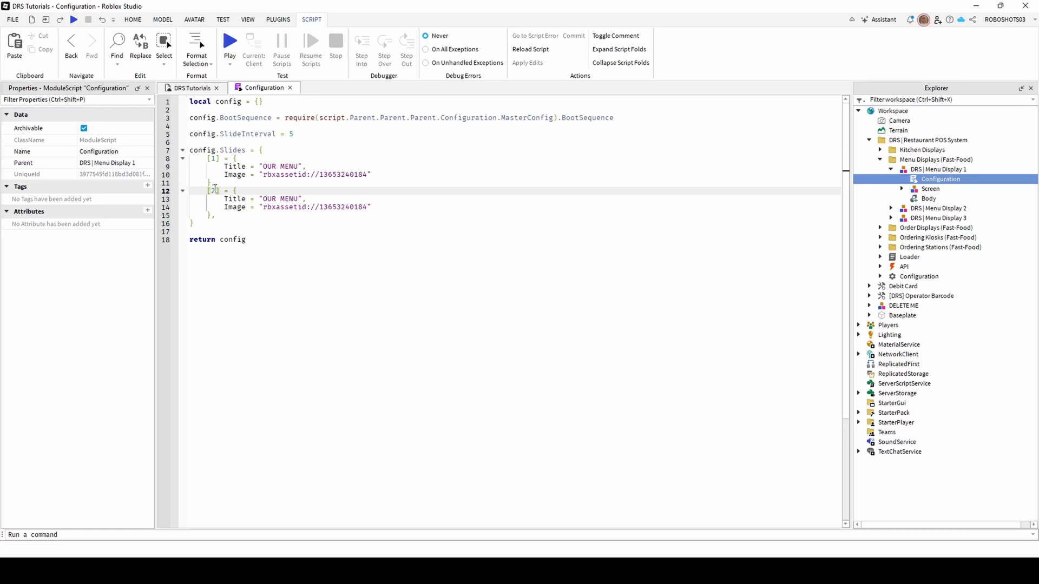
click(273, 235)
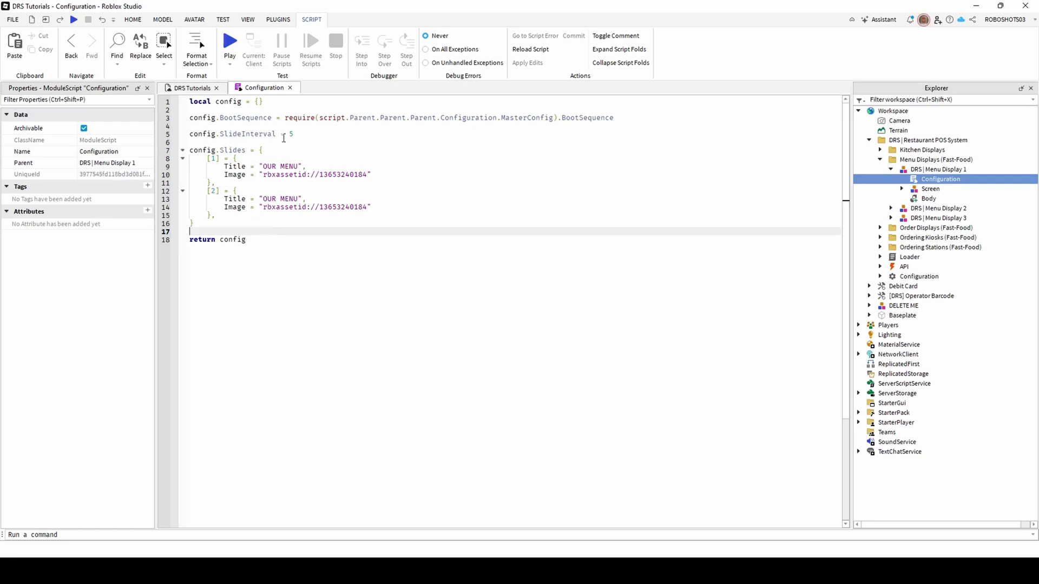
Step: Note the slide interval of 5, return to the 3D view, and switch to Discord
click(288, 133)
click(190, 87)
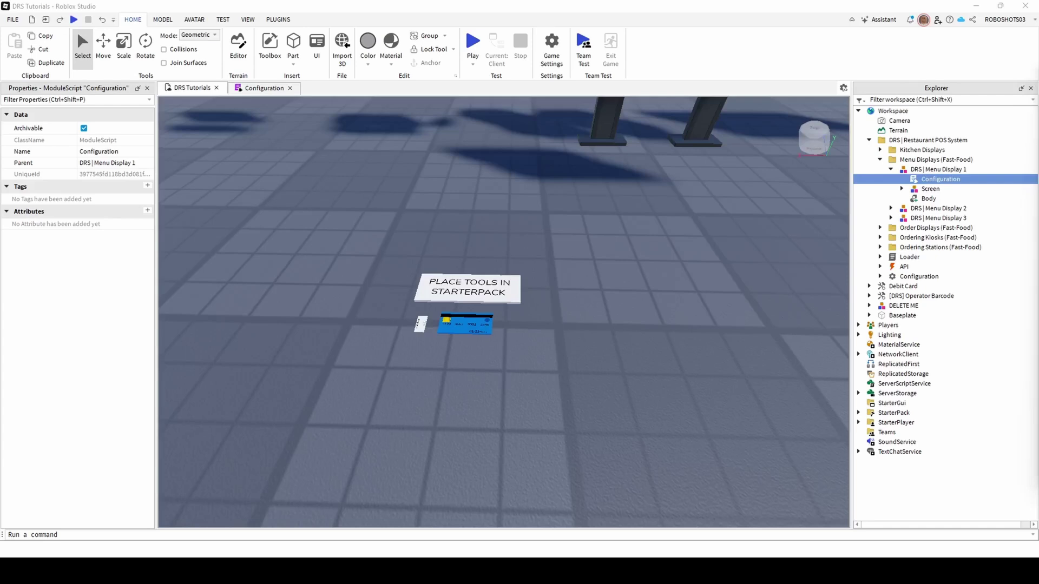
key(alt+Tab)
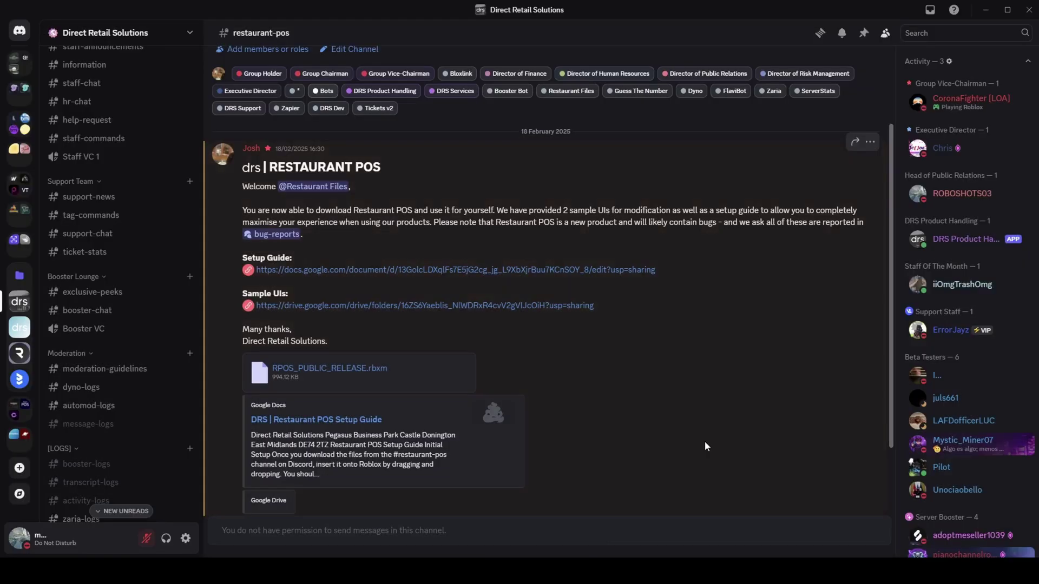